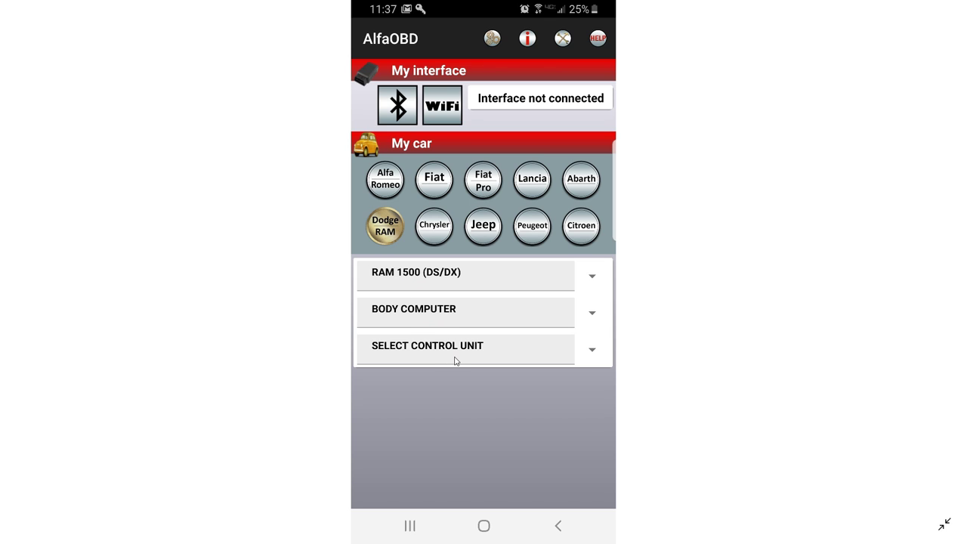
Select the body computer control unit and open the Active Diagnostics procedure list.
left_click(941, 261)
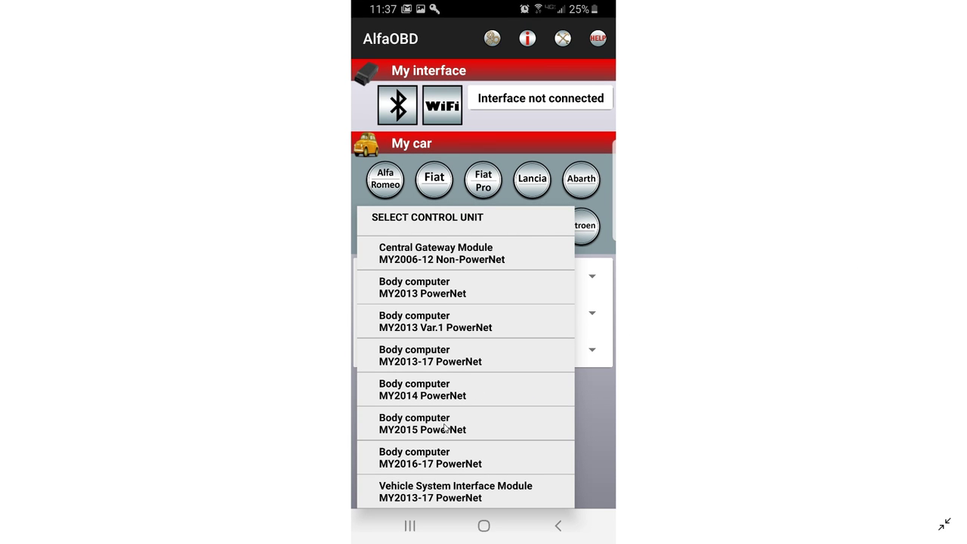
left_click(935, 259)
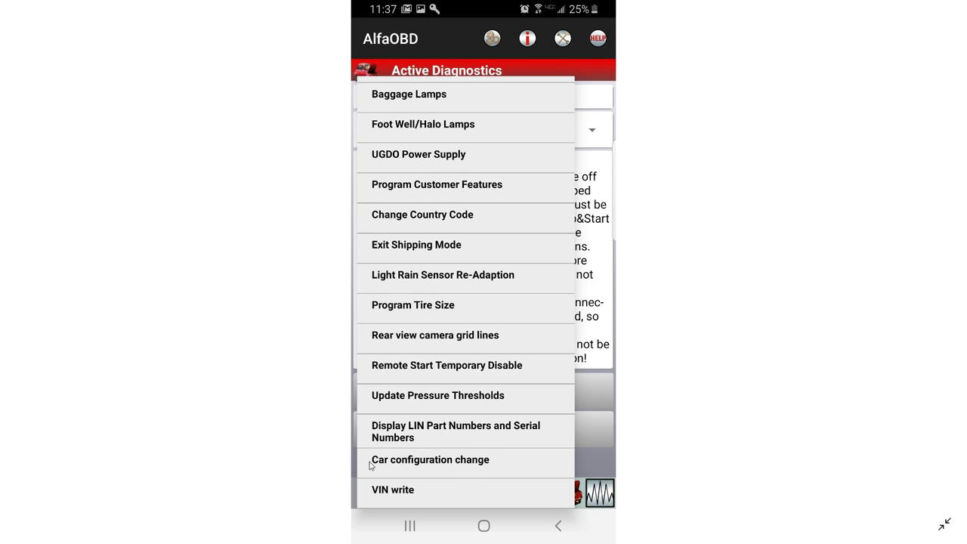
Choose Car configuration change and list its options, from Wireless-AP1 Left Front to Doors-Heated Mirrors Present.
left_click(937, 264)
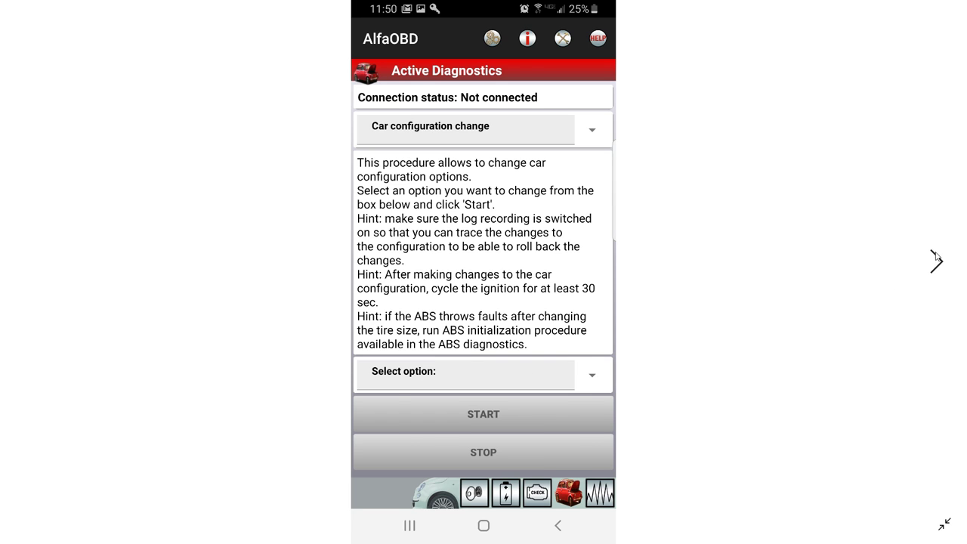
left_click(935, 257)
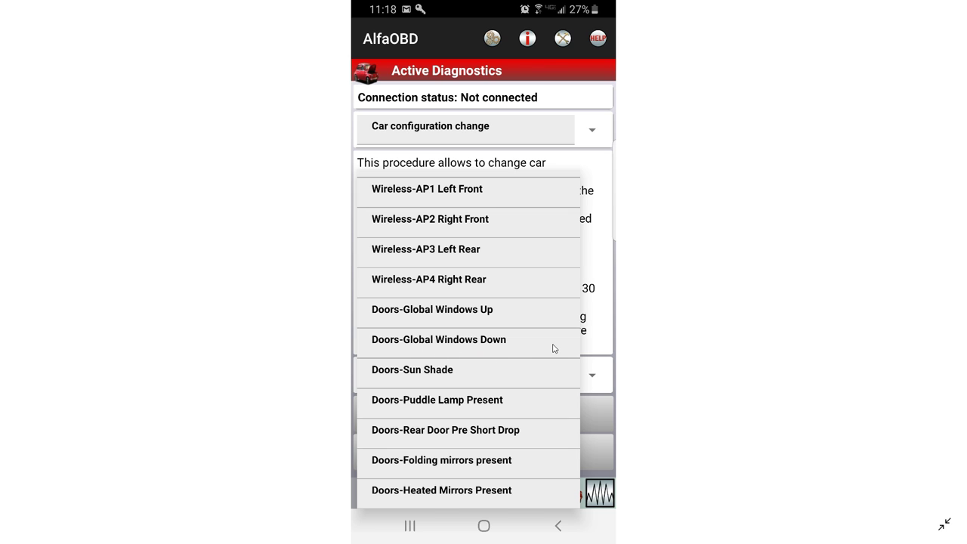
Pick the Doors-Global Windows Down option and give it the value Yes.
left_click(940, 260)
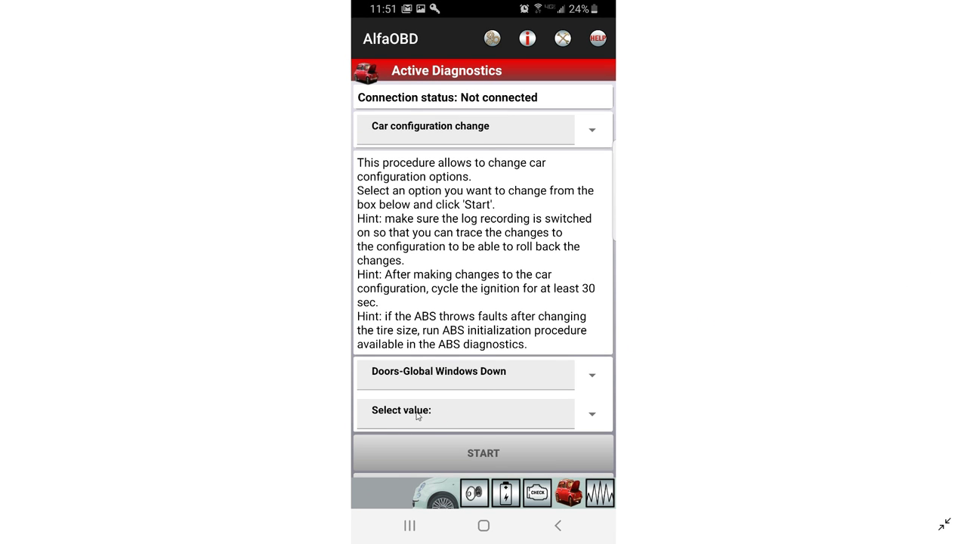
mouse_move(965, 204)
left_click(937, 263)
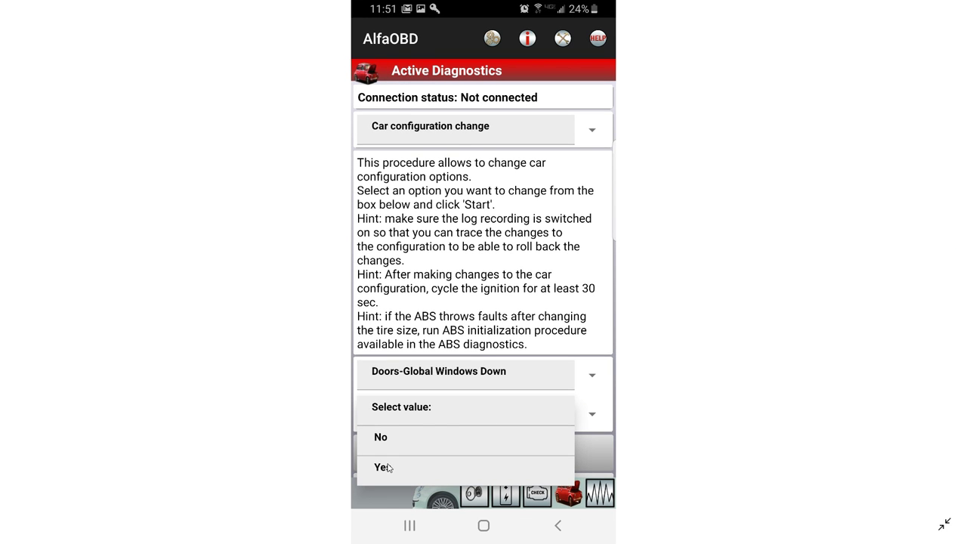
mouse_move(922, 240)
left_click(937, 261)
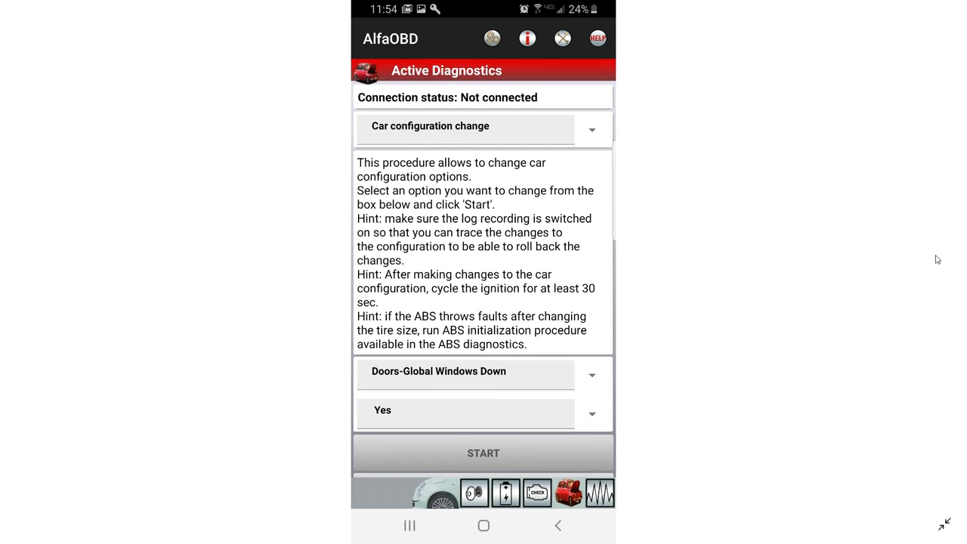